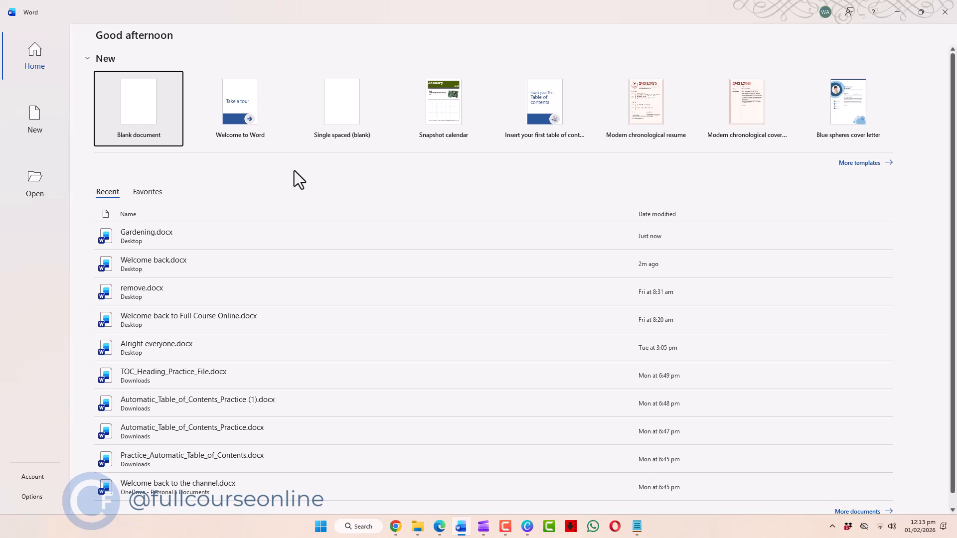
- Create a new blank document and place the cursor on its first line
click(138, 106)
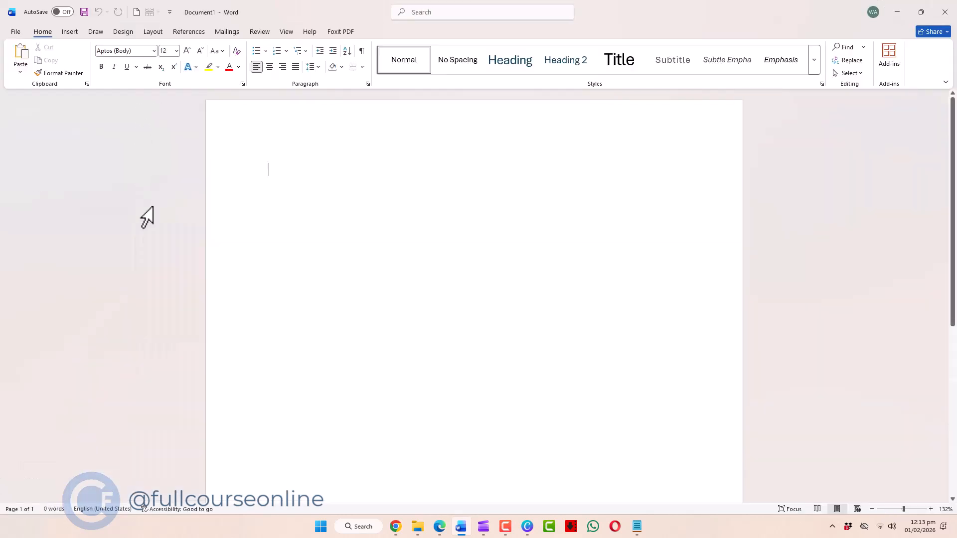
click(150, 210)
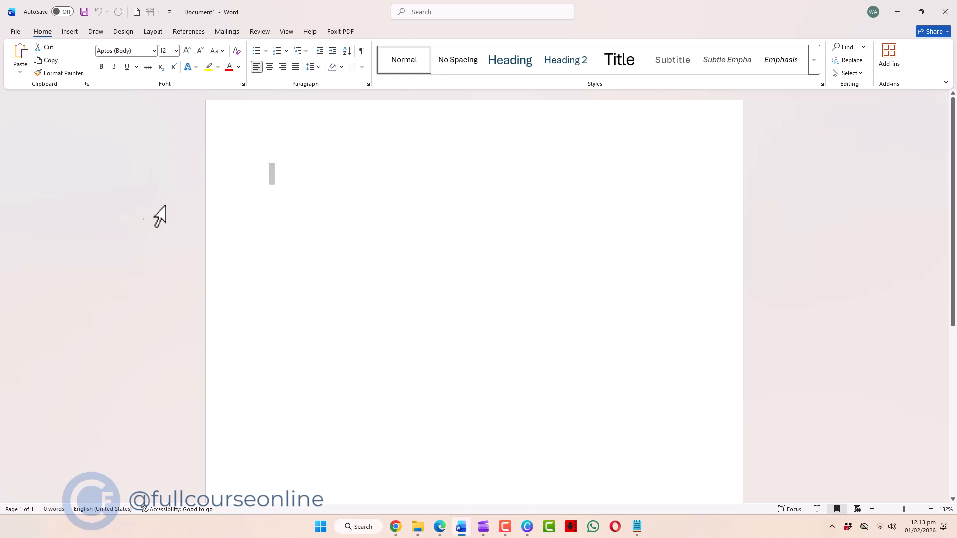
click(316, 209)
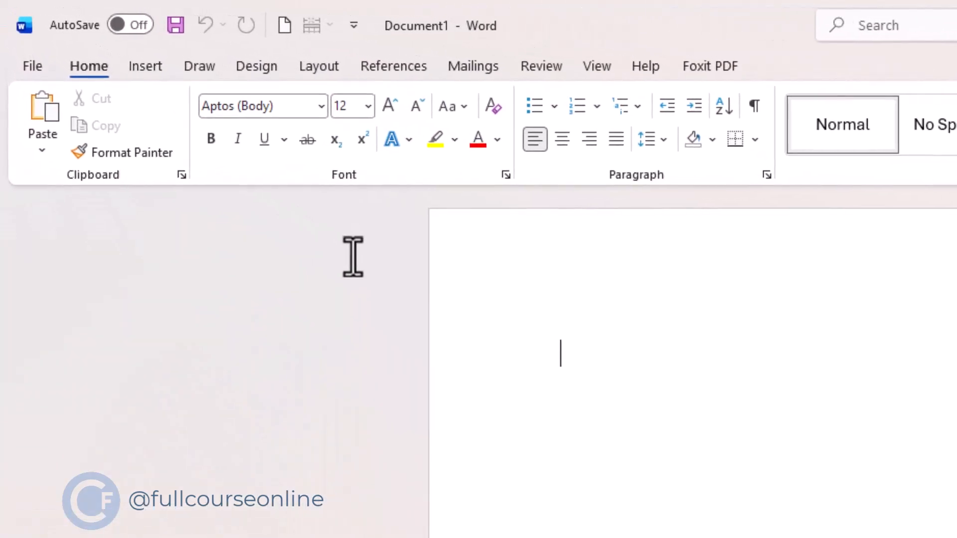
- Examine the ribbon's command sets for inserting, drawing, design, layout, mailings, review and view
click(148, 78)
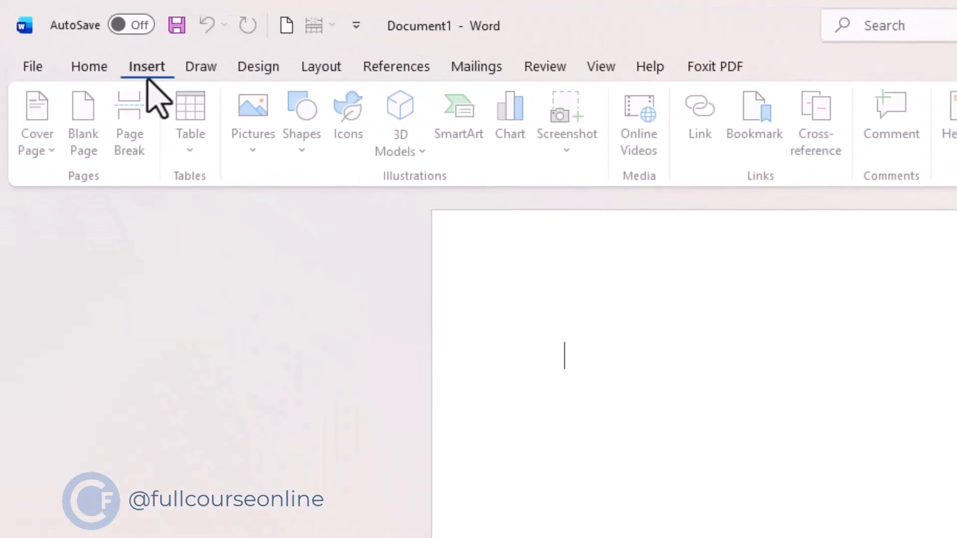
click(214, 72)
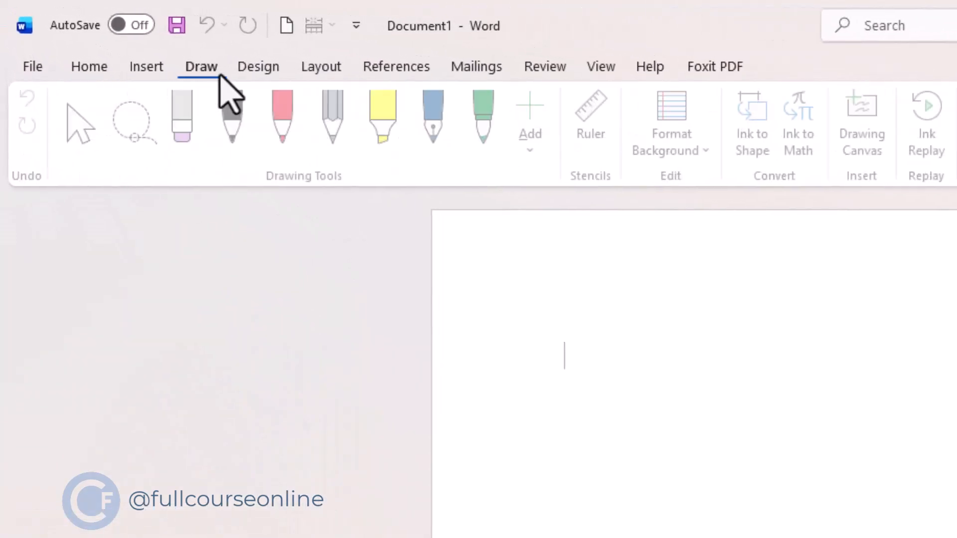
click(249, 72)
click(310, 76)
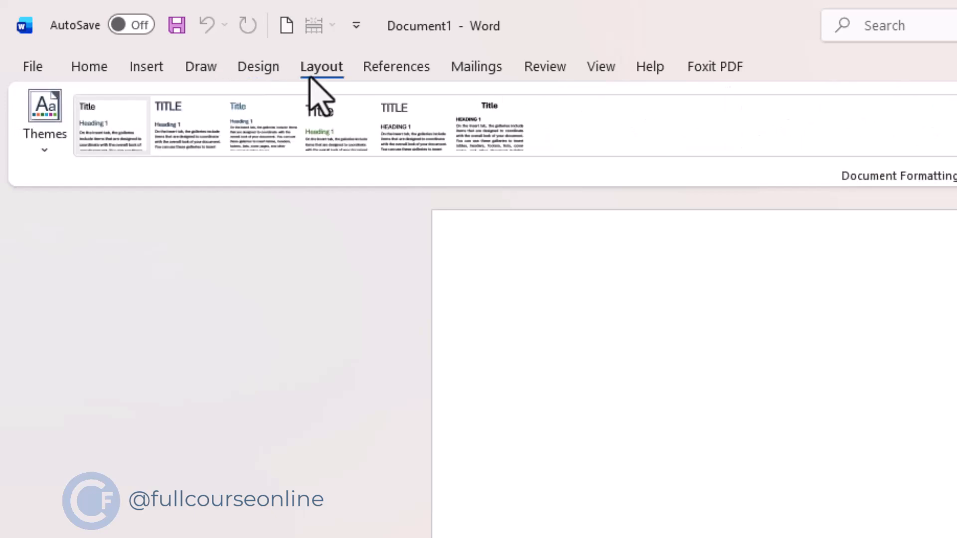
click(469, 74)
click(548, 75)
click(601, 70)
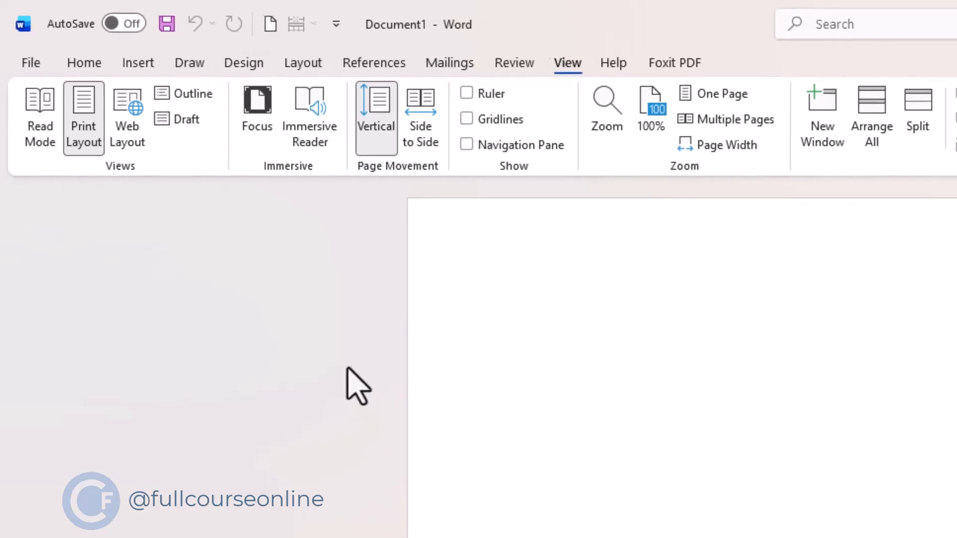
click(368, 389)
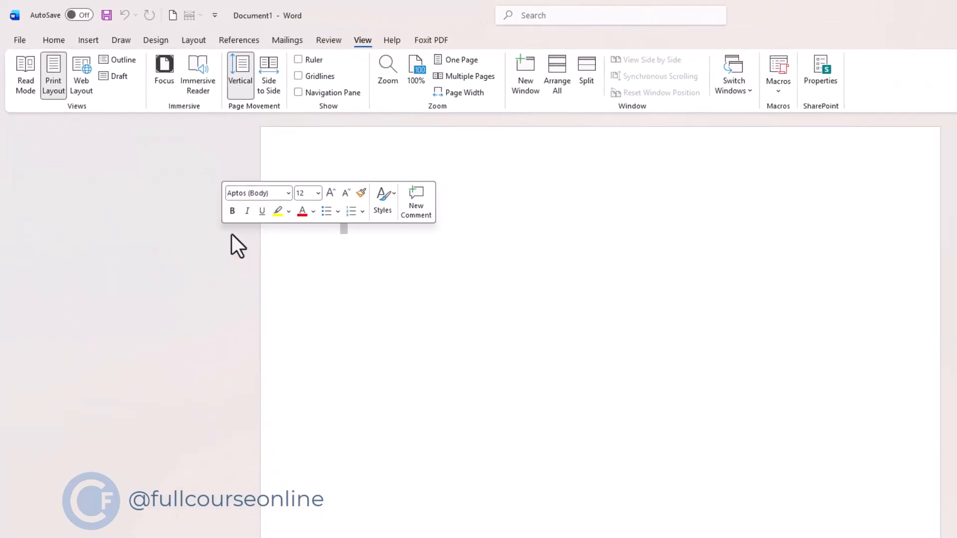
click(368, 293)
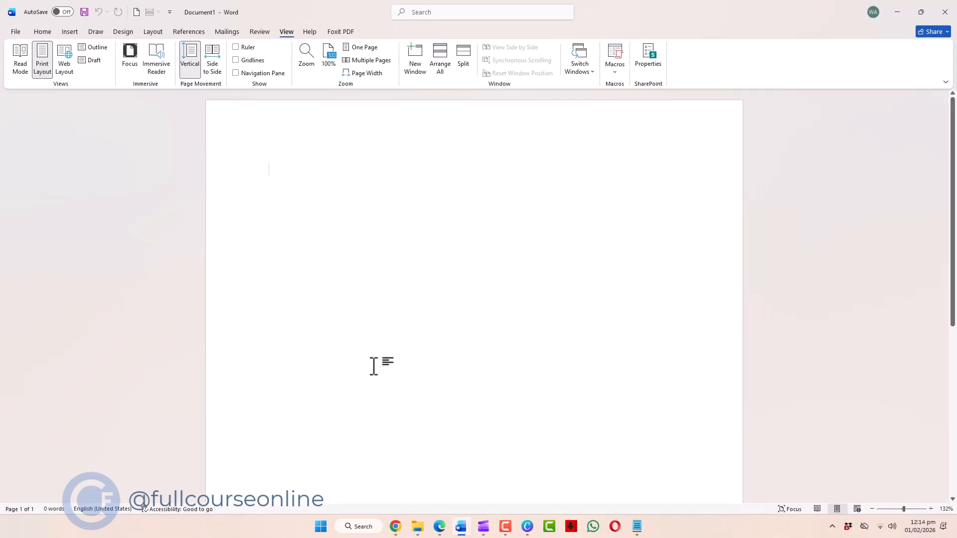
- Create another blank document and hide the Draw tab through the ribbon customization options
key(ctrl+n)
click(15, 33)
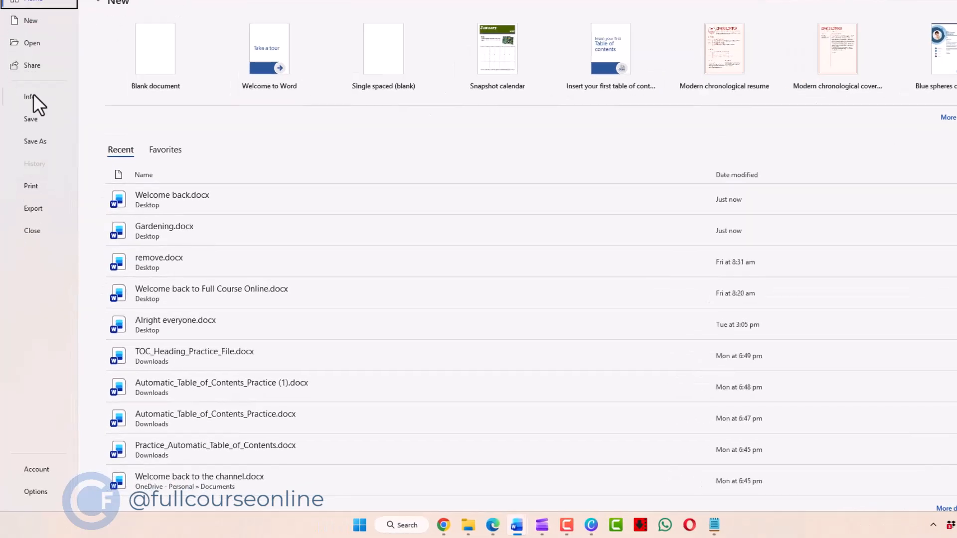
click(34, 492)
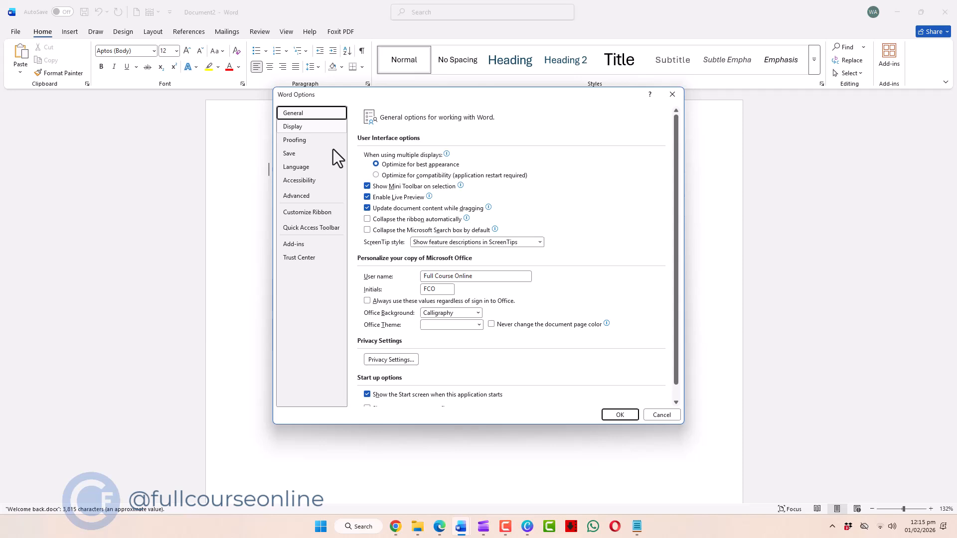
click(327, 214)
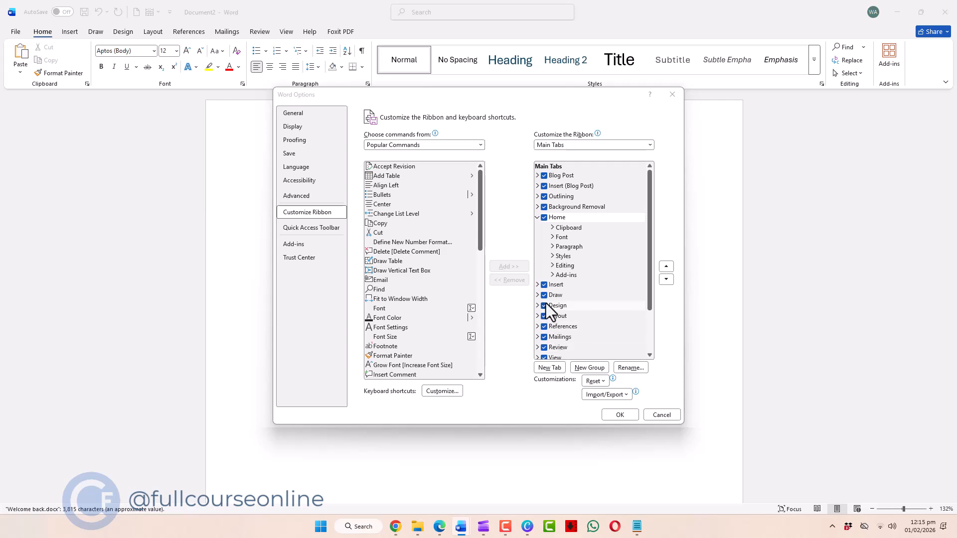
click(327, 215)
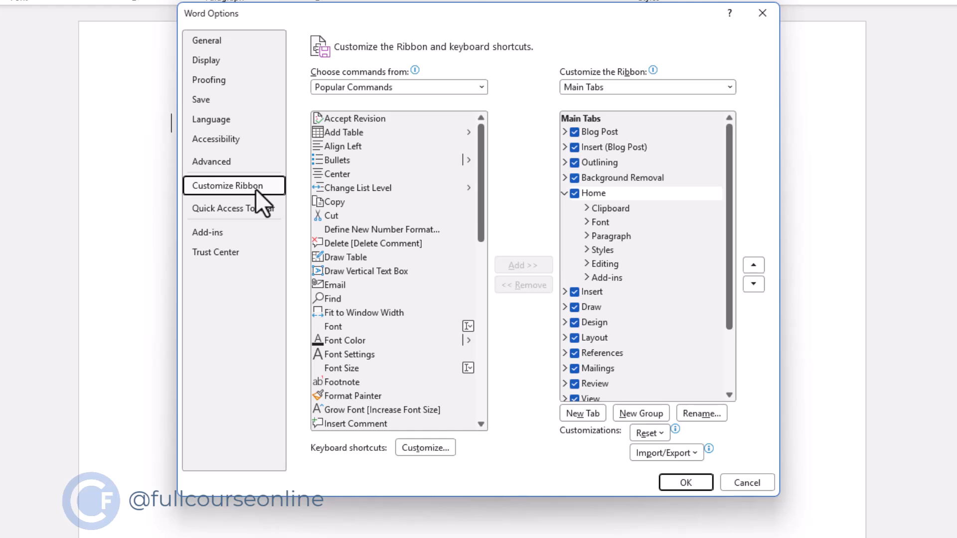
click(577, 309)
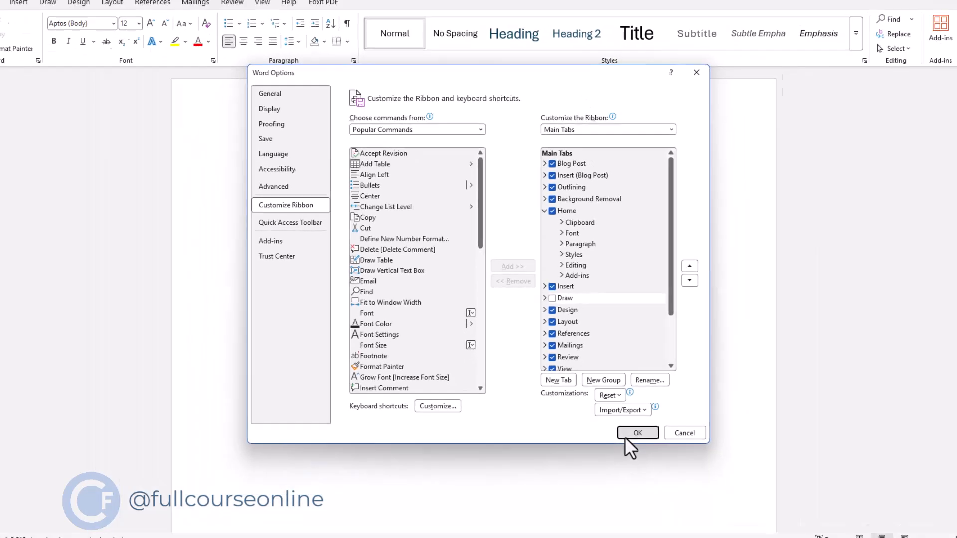
click(629, 439)
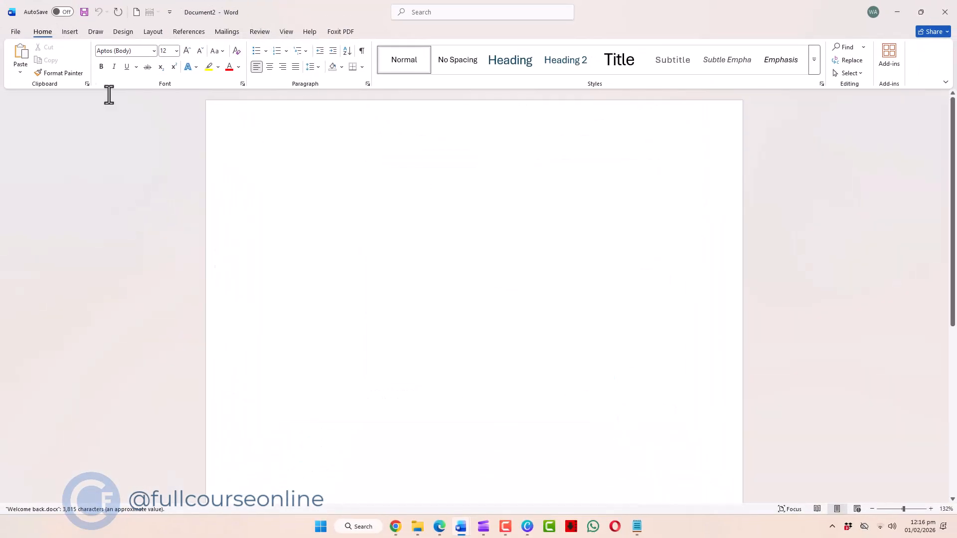
- In the ribbon customization options, add a custom group named Quick Commands after the Home tab's Clipboard group
click(15, 31)
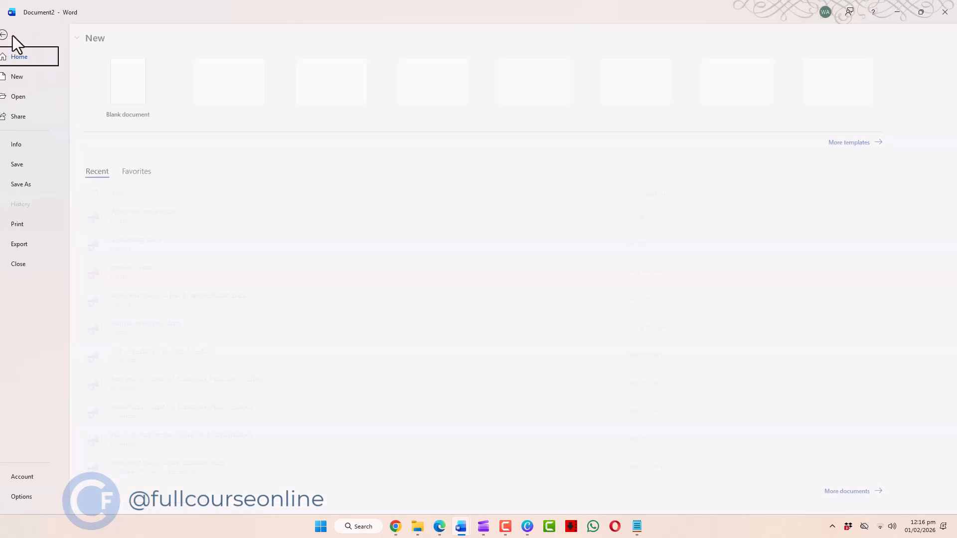
click(31, 497)
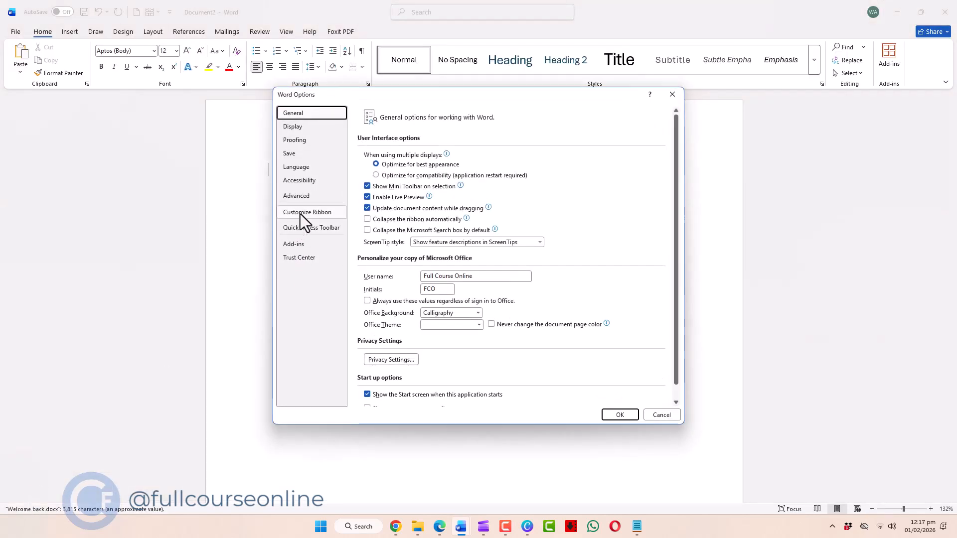
click(300, 214)
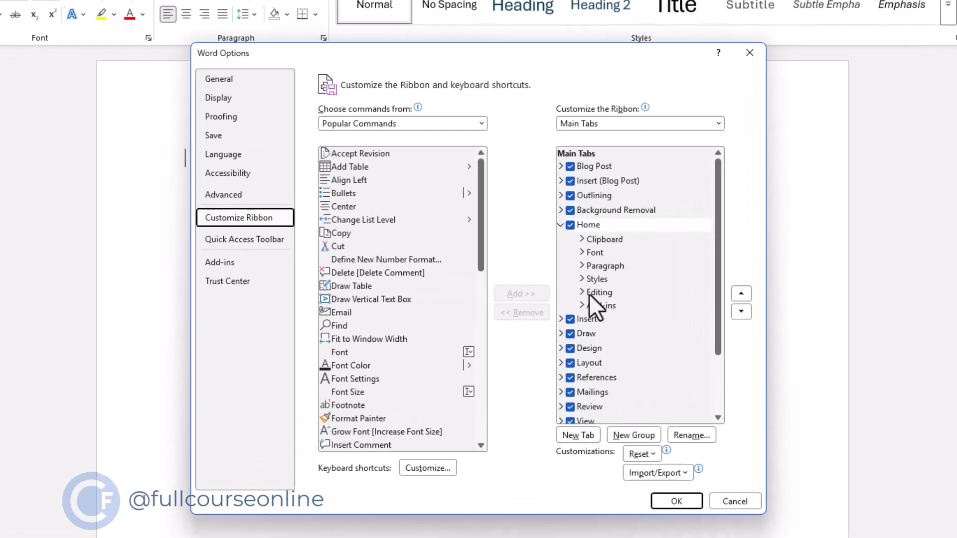
click(585, 227)
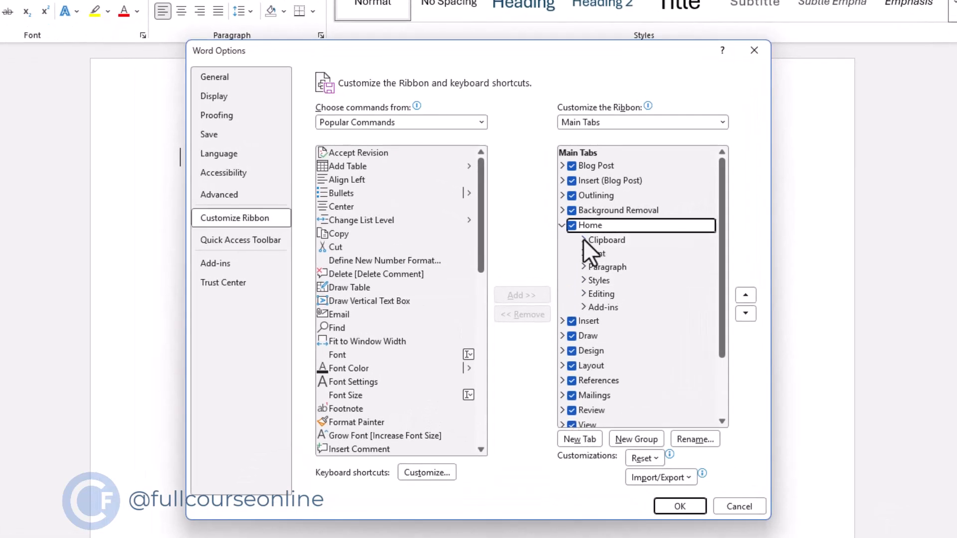
click(597, 240)
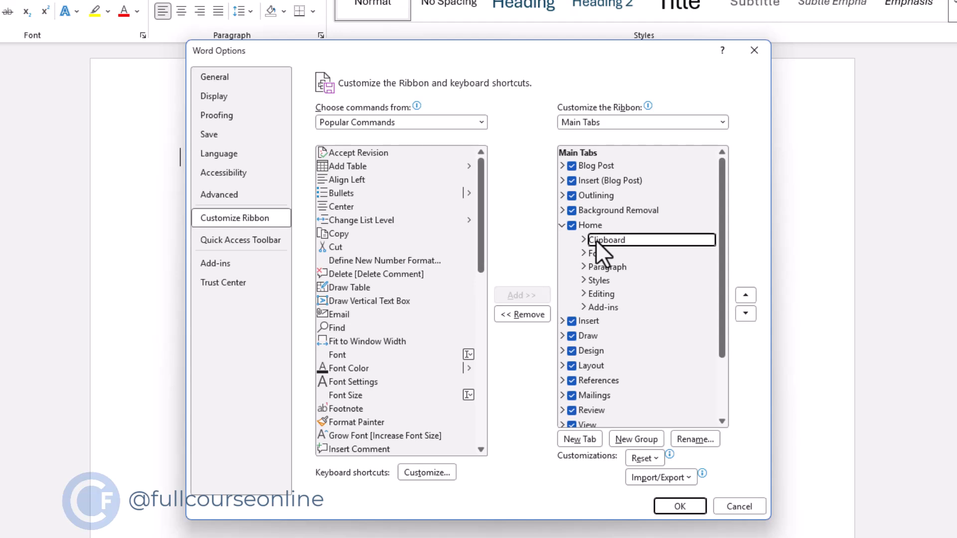
double_click(603, 242)
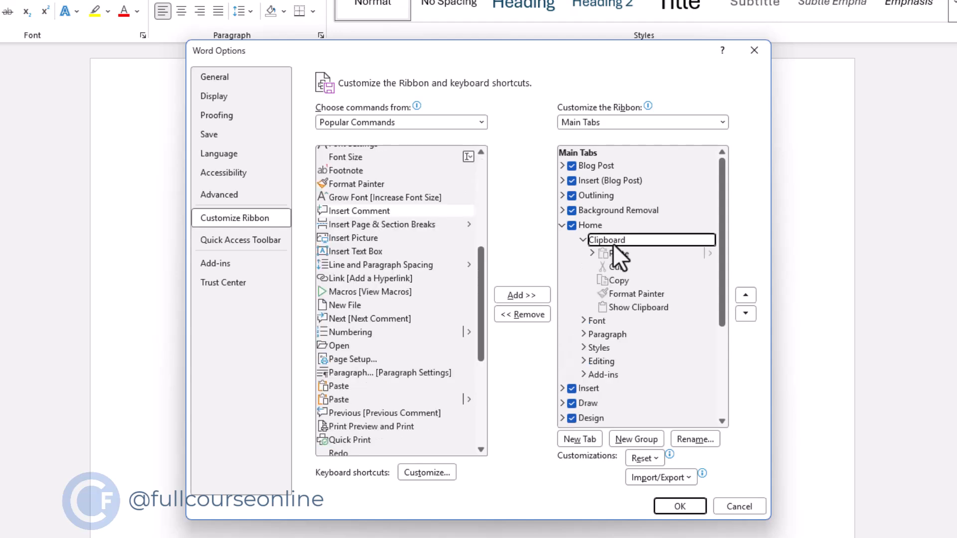
click(653, 443)
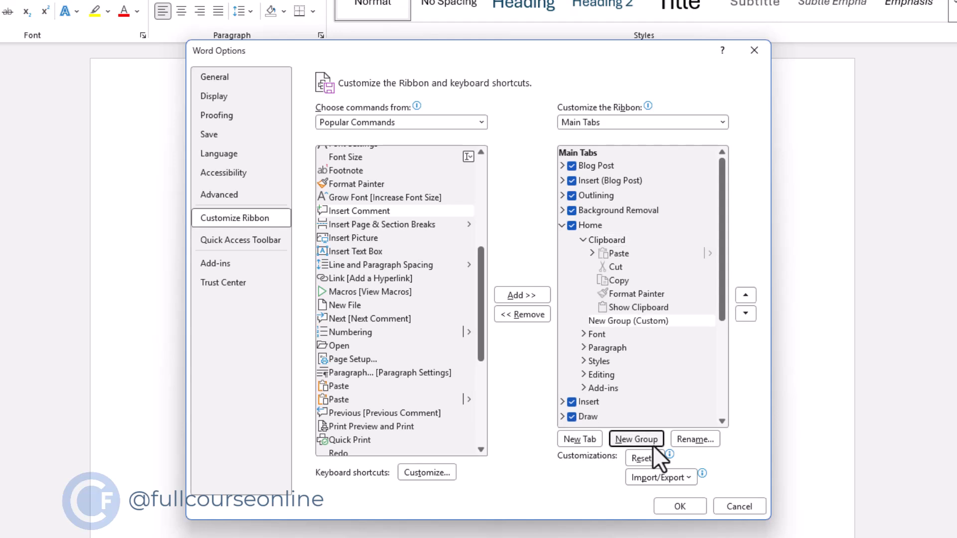
click(690, 440)
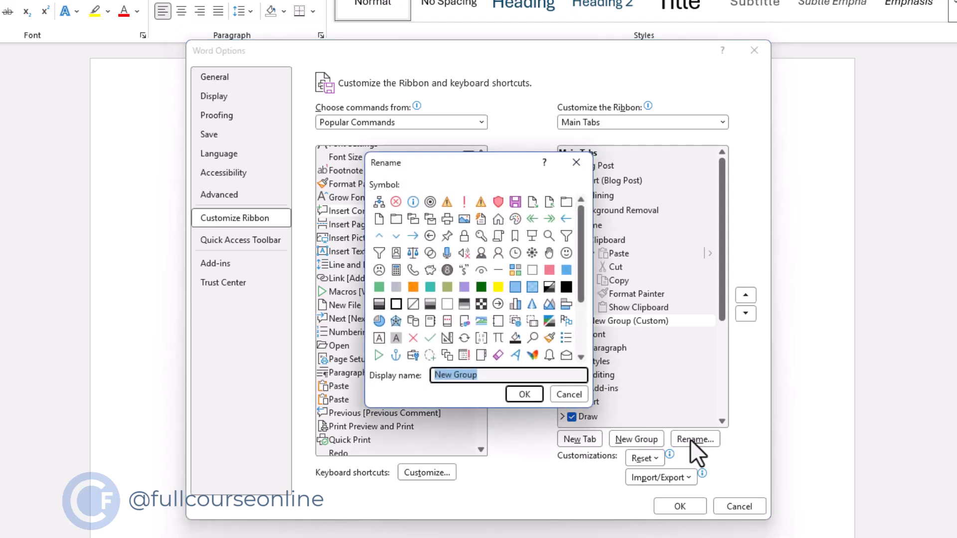
text(Quick Comma)
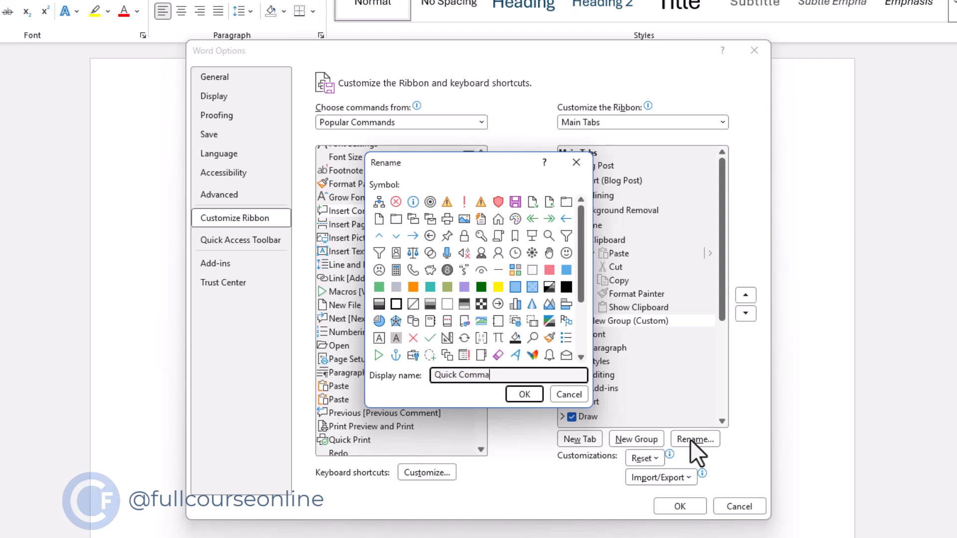
text(nds)
click(524, 395)
- Add the Format Painter command and, from All Commands, Highlight Changes to the Quick Commands group
scroll(386, 373, down, 6)
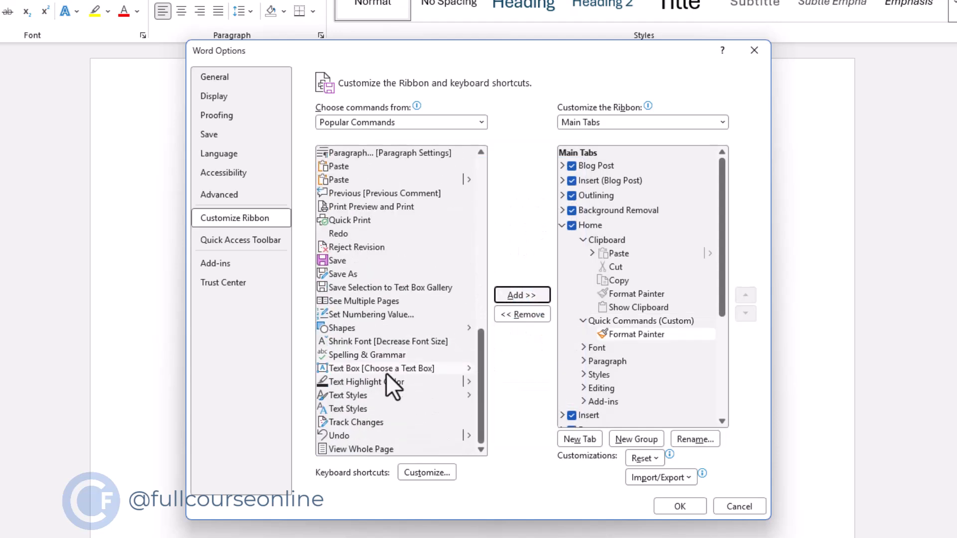
click(459, 127)
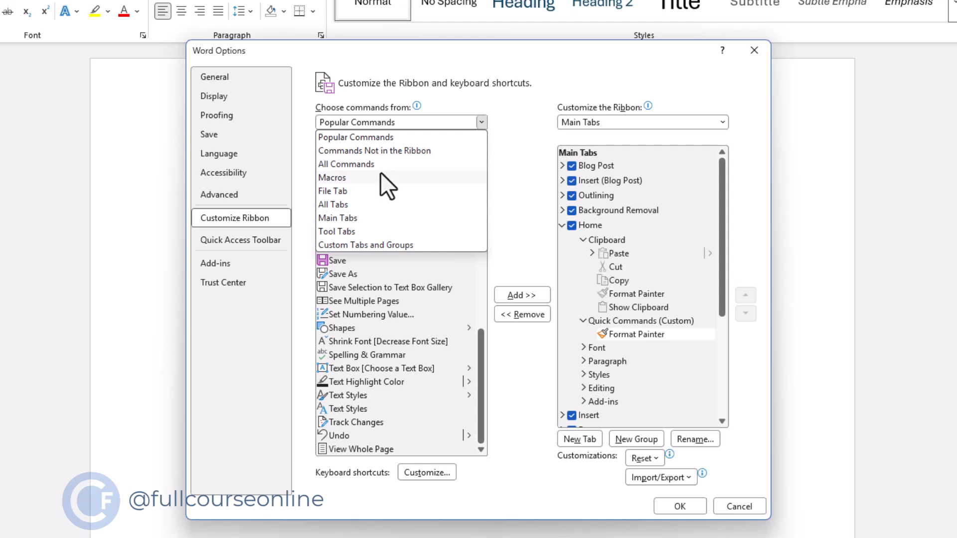
click(381, 169)
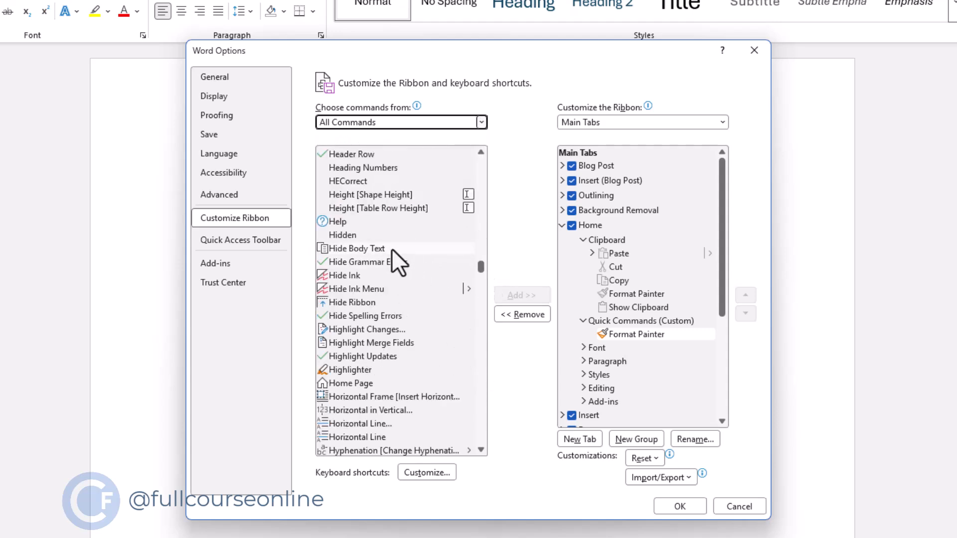
click(354, 331)
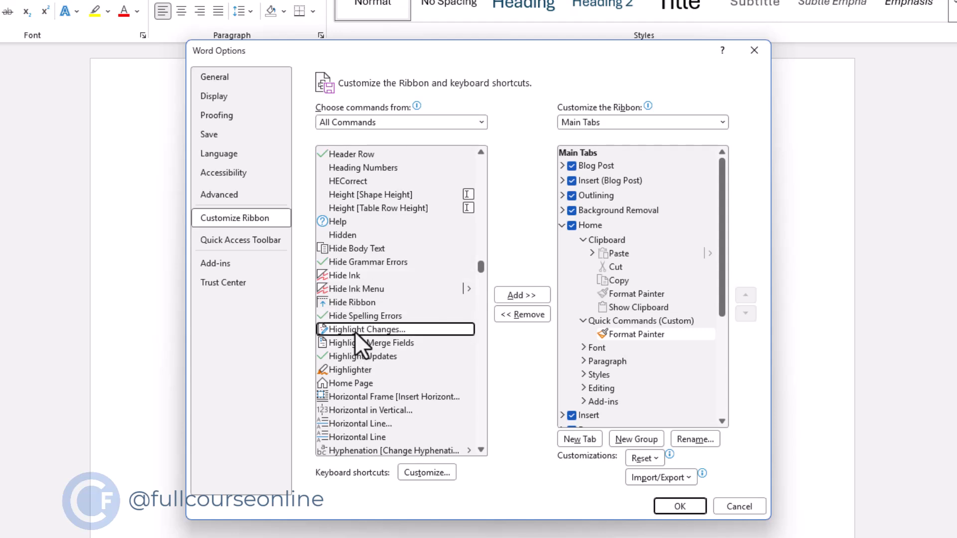
click(524, 297)
- Add the Speak command to the Quick Commands group and apply the ribbon changes
scroll(471, 391, down, 20)
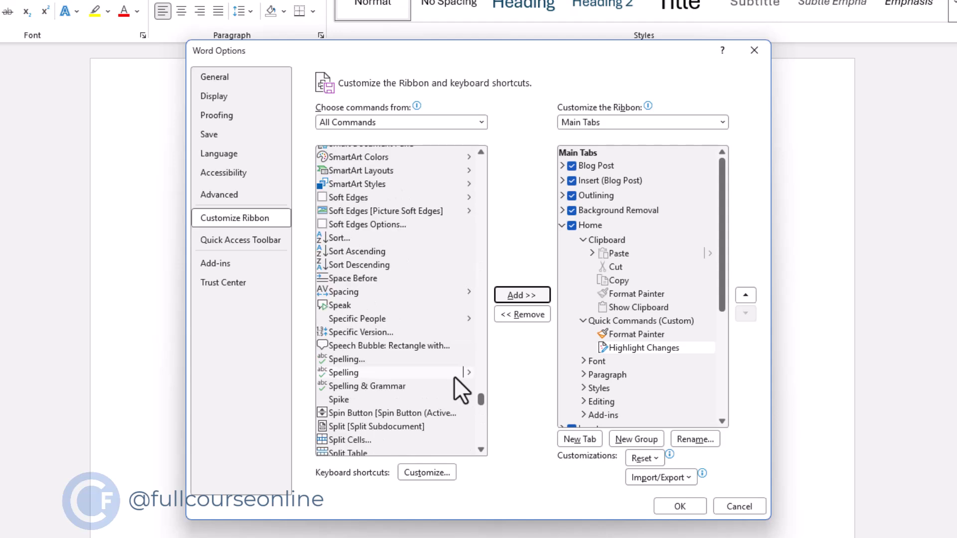
click(337, 306)
click(524, 298)
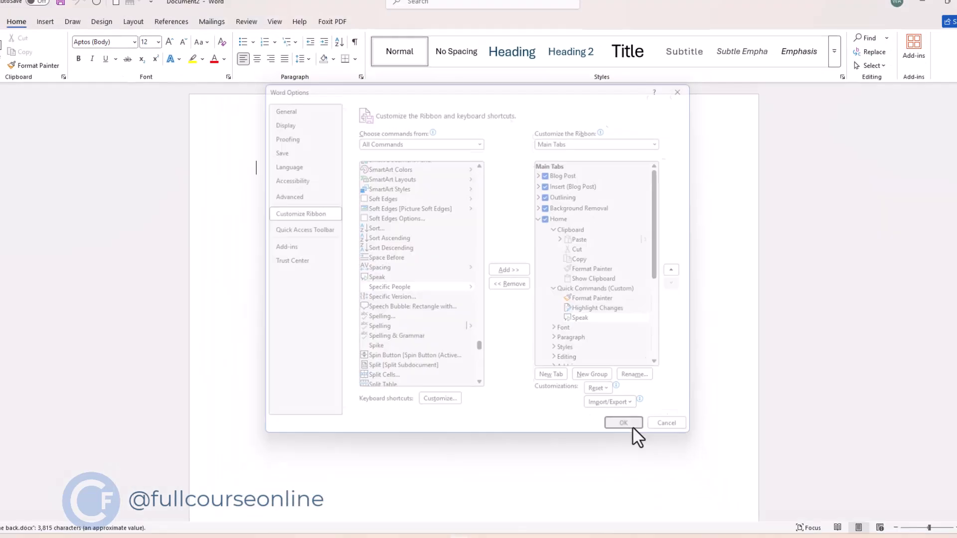
click(680, 507)
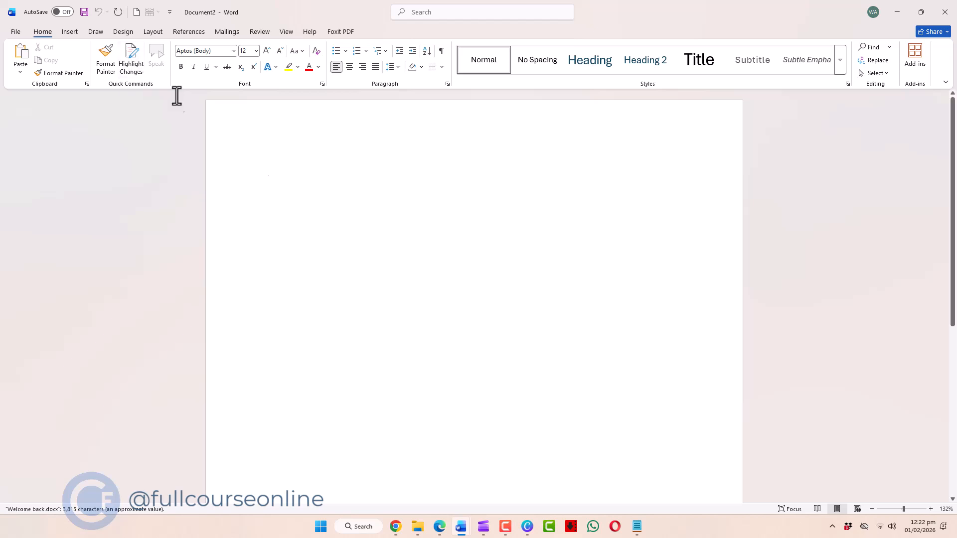
- In the ribbon customization options, create a new custom tab after Home and rename it Productivity Tools
click(16, 31)
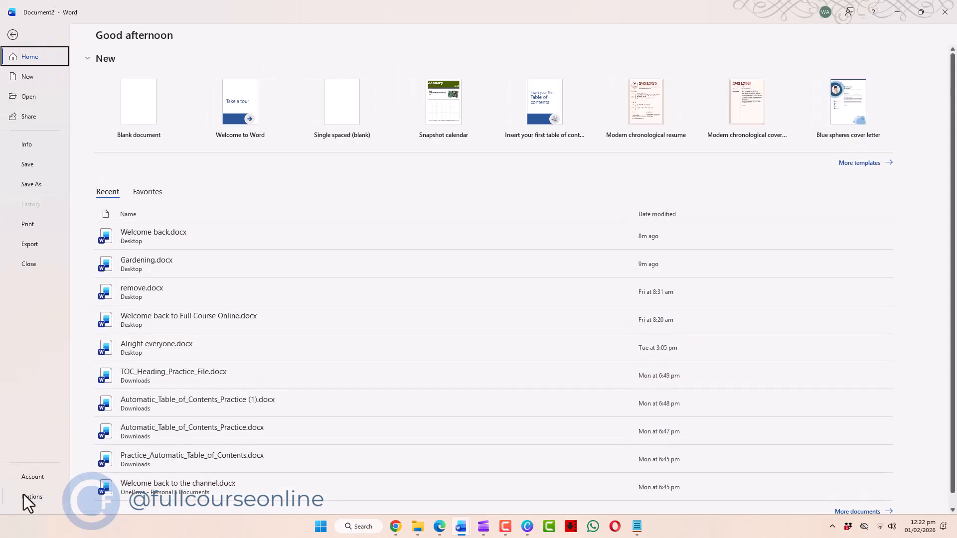
click(23, 495)
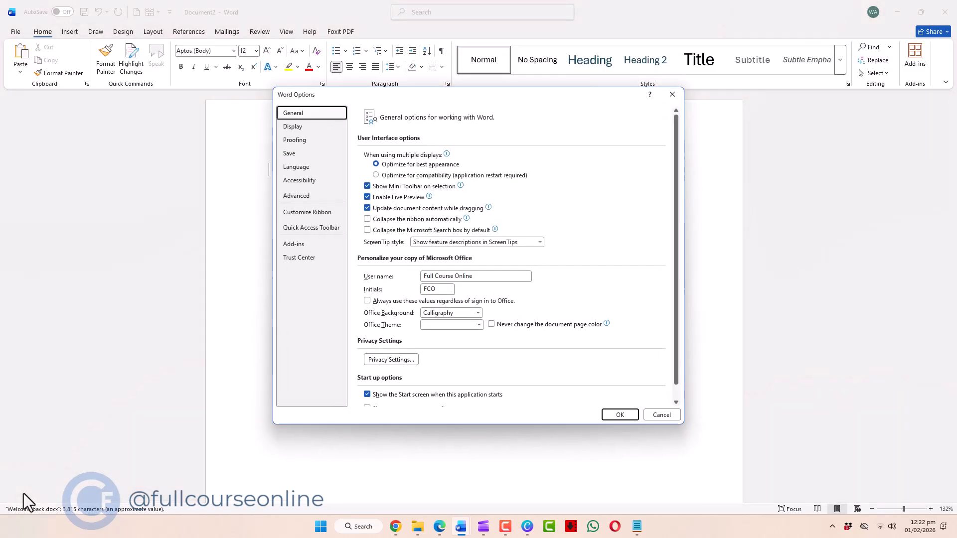
click(307, 212)
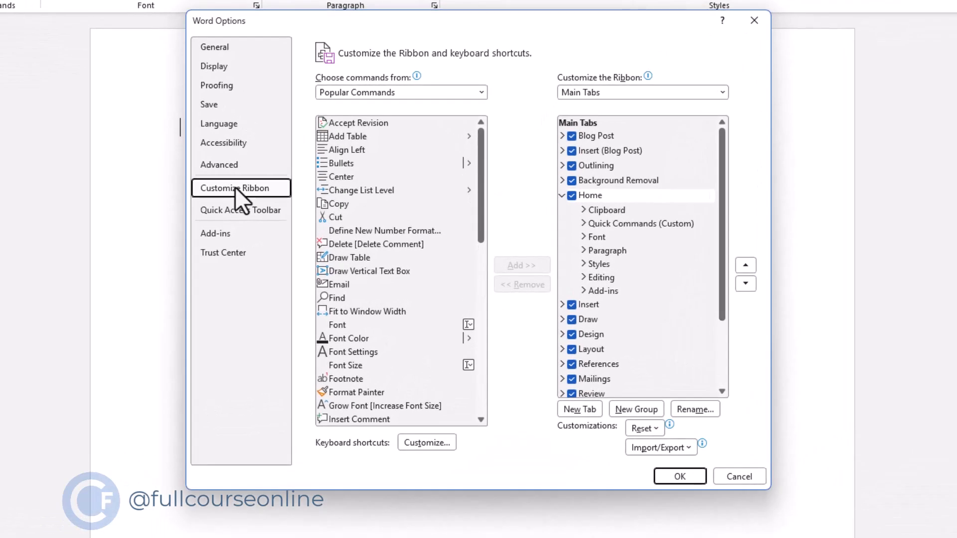
click(580, 409)
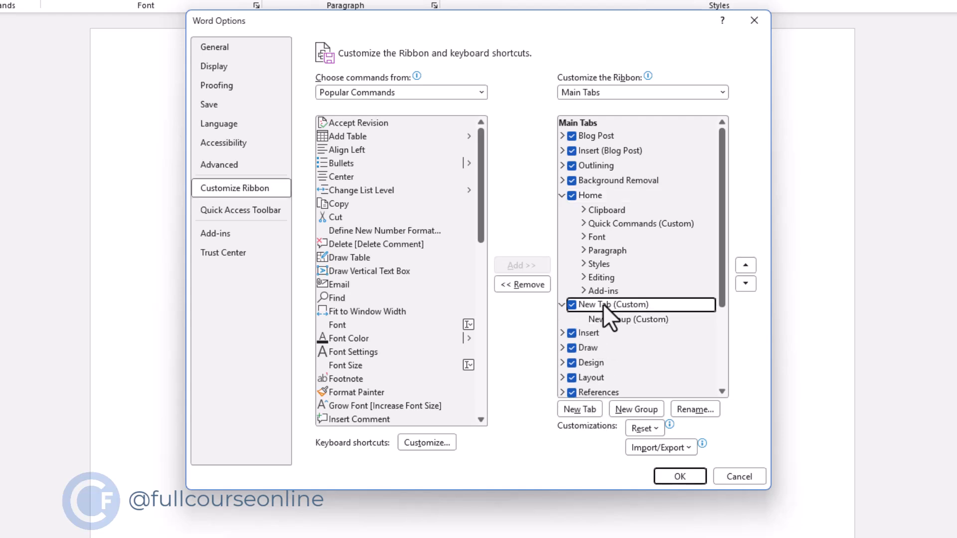
click(687, 415)
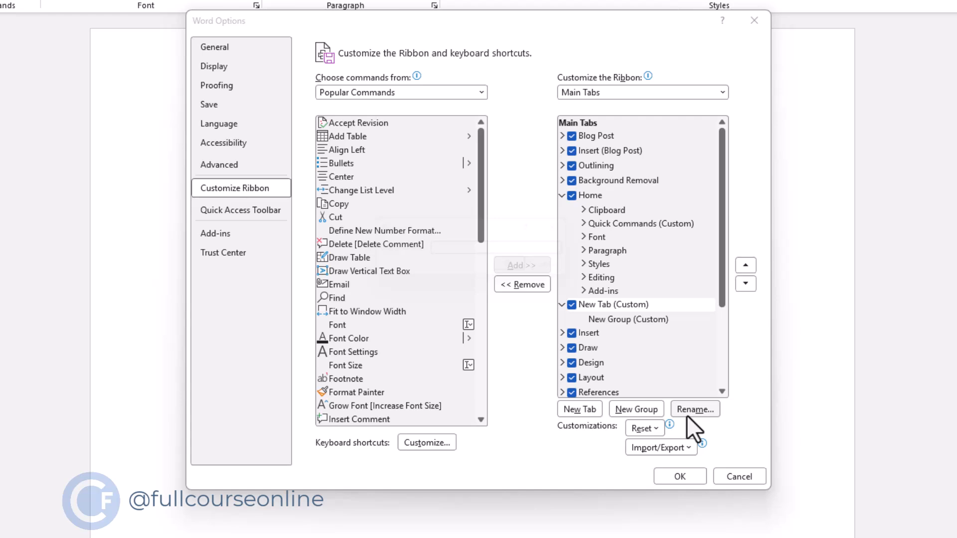
text(Productivity Tools)
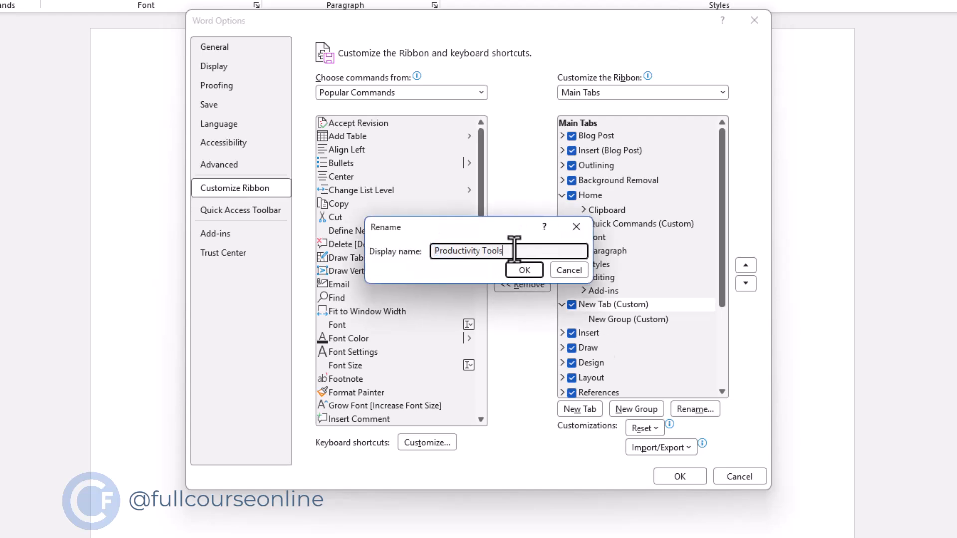
click(519, 272)
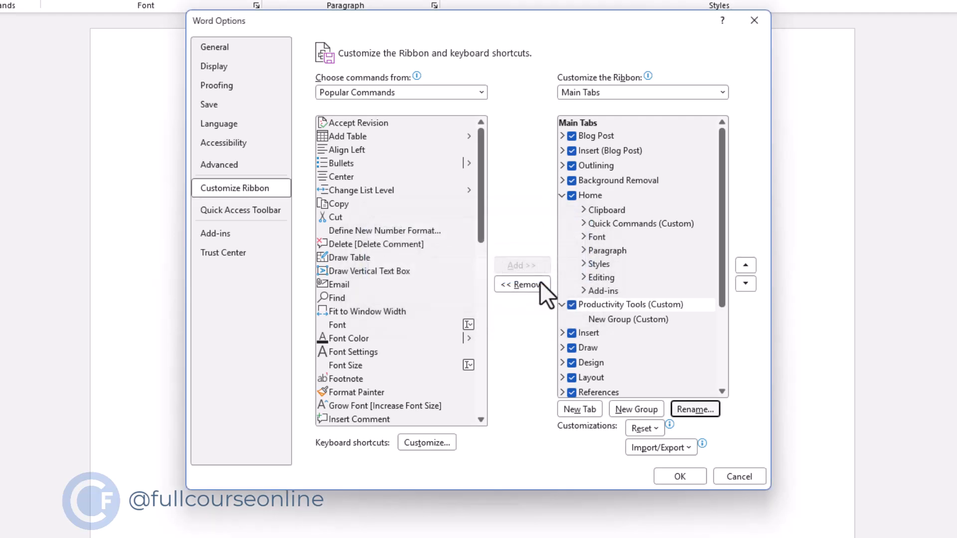
- Rename the new group under the Productivity Tools tab as Daily Tasks
click(600, 320)
click(695, 409)
text(Dail)
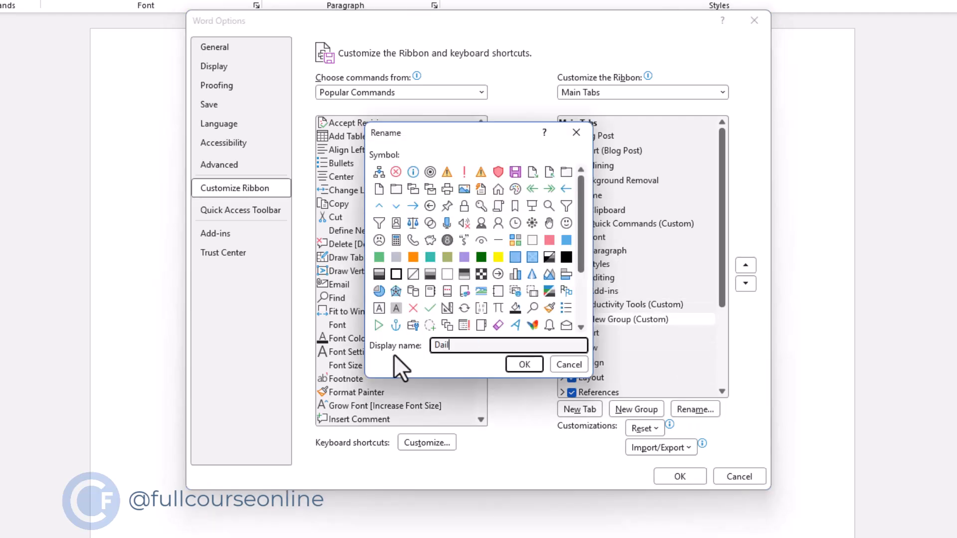
text(y Tasks)
click(526, 367)
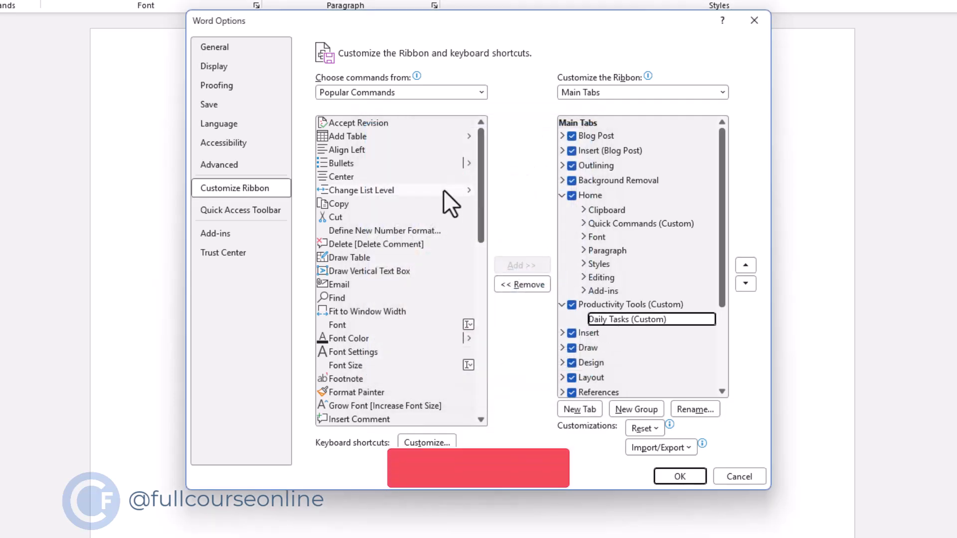
- Add Add Table, Font Color, Paste, Text Styles, 3-D Rotation, Footnote and Reply All to Daily Tasks, apply the changes and show the Productivity Tools tab
click(348, 136)
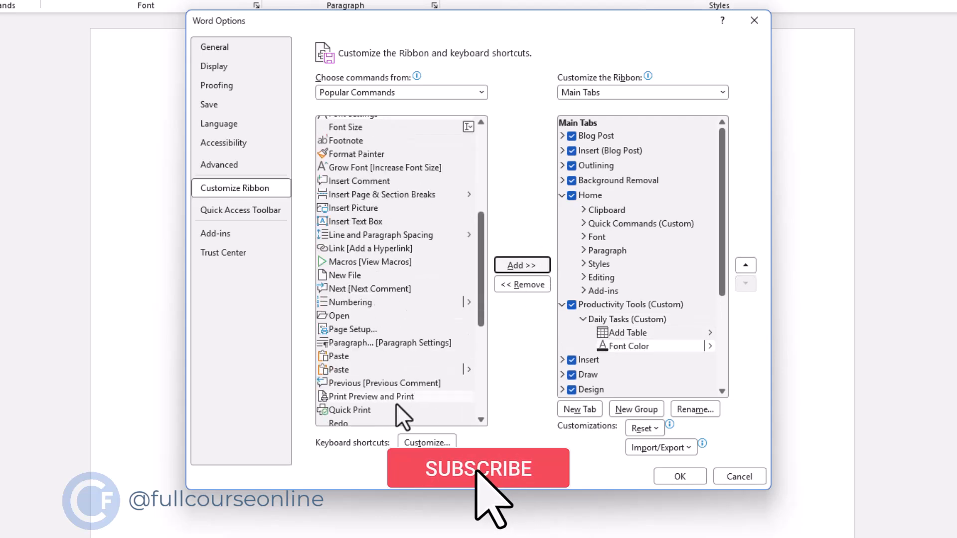
click(349, 356)
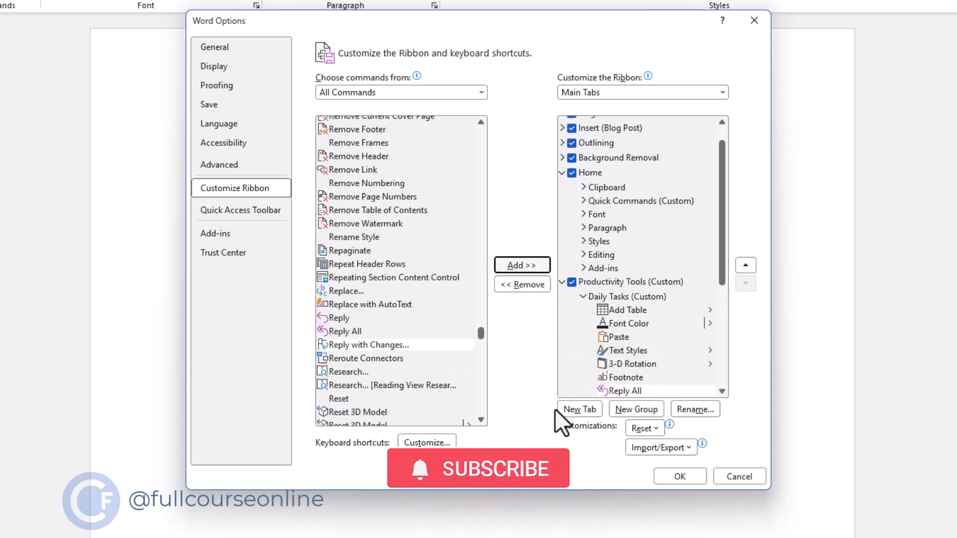
click(691, 476)
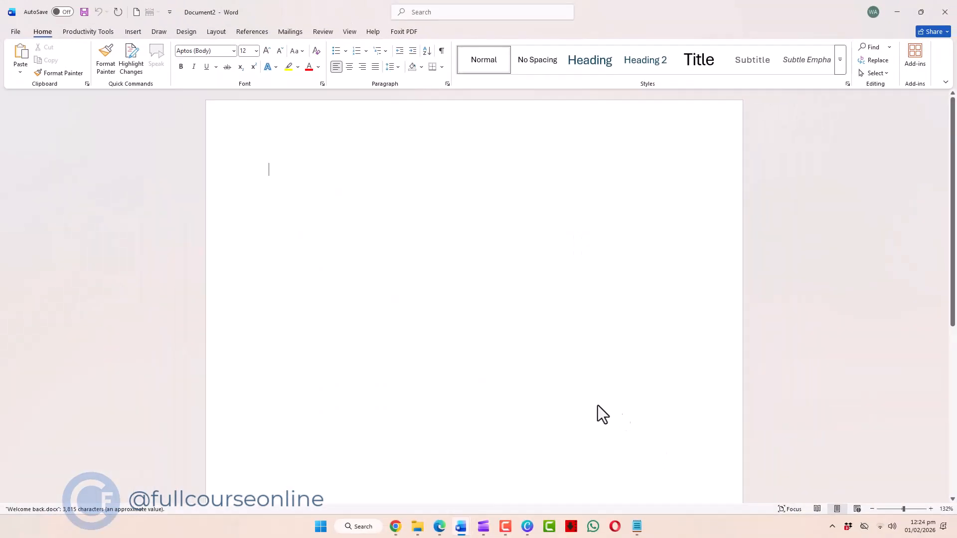
click(82, 37)
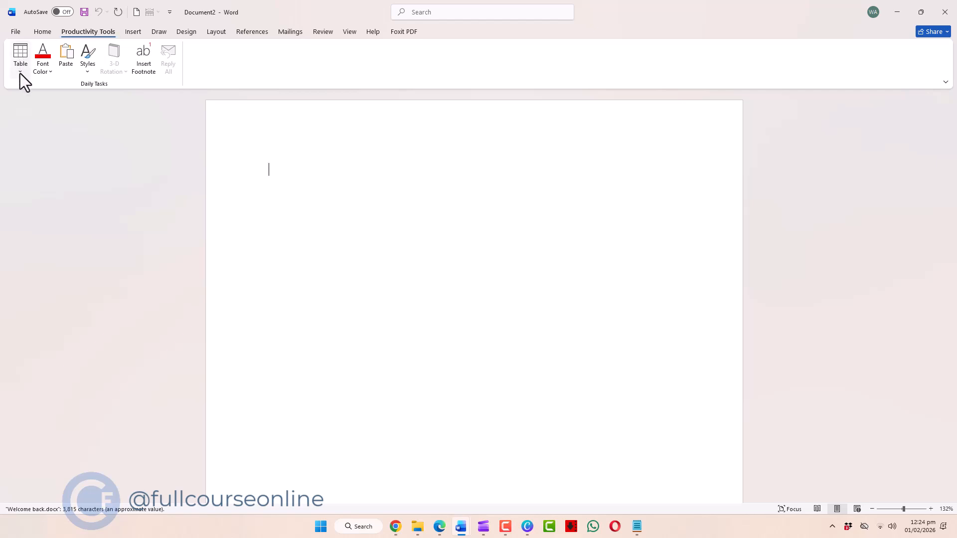